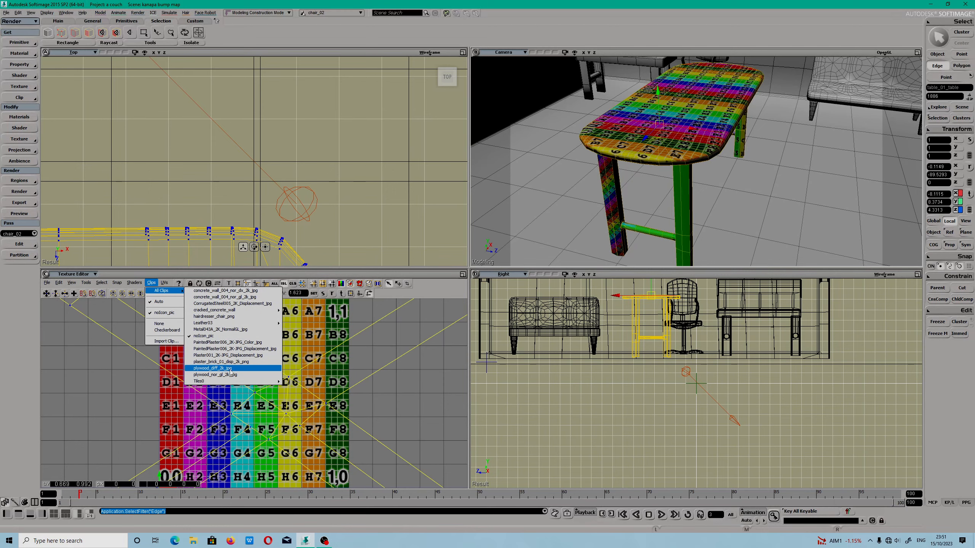
- Rename the table's Texture_Coordinates_AUTO cluster to a_table_01
alt+drag(679, 146, 670, 167)
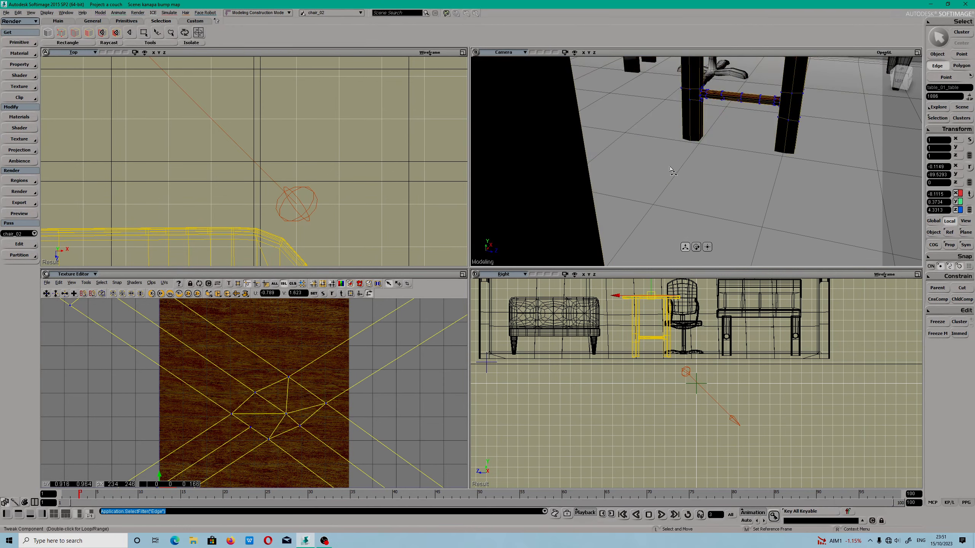
alt+drag(606, 165, 607, 200)
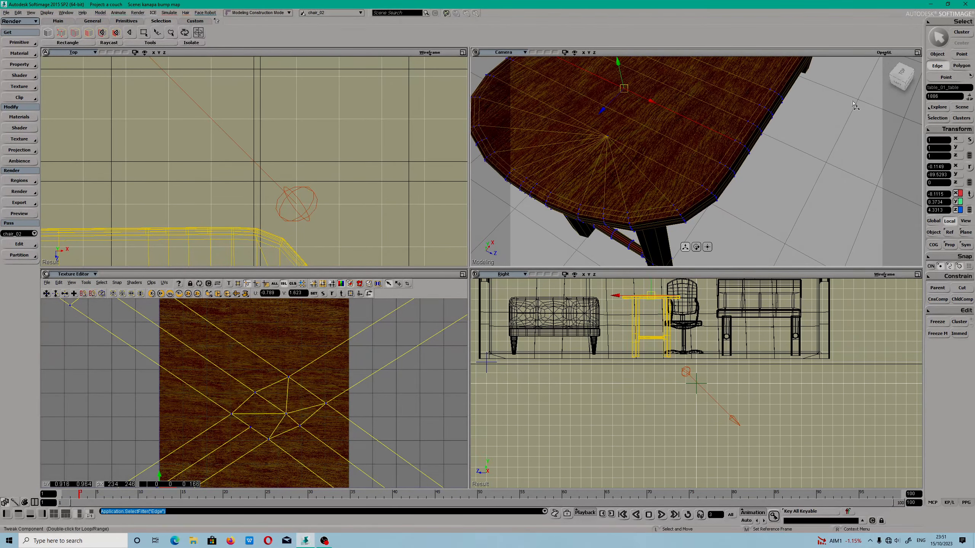
click(961, 119)
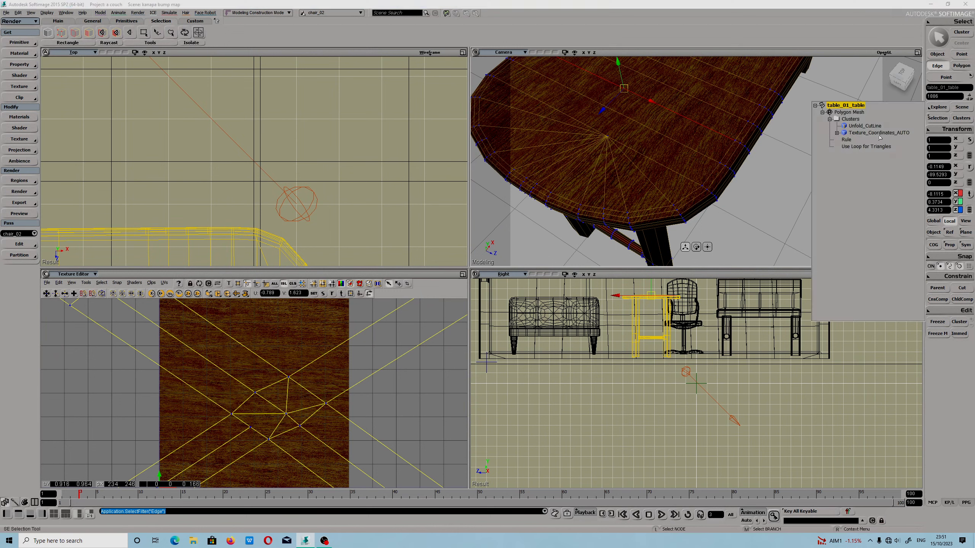
click(879, 134)
click(882, 135)
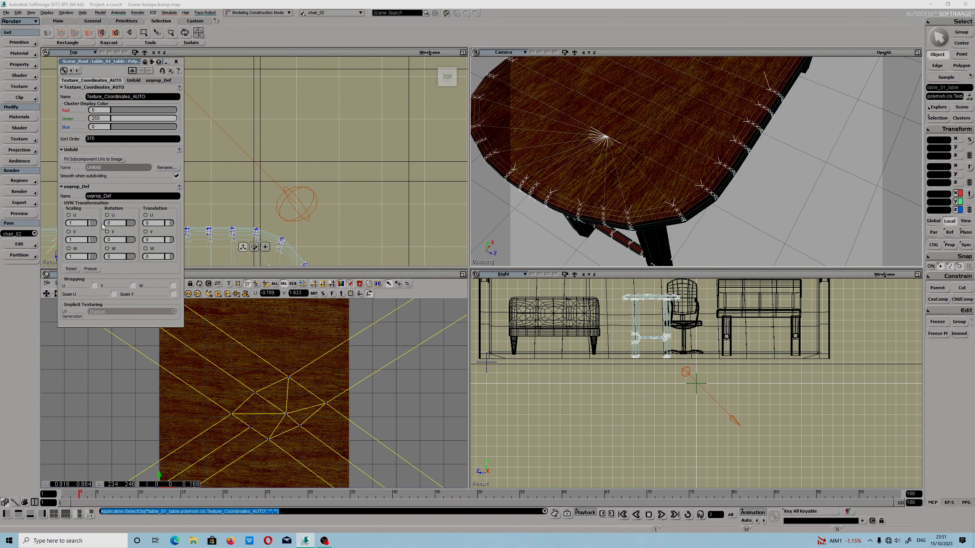
click(151, 96)
text(a)
text( table_01)
key(Return)
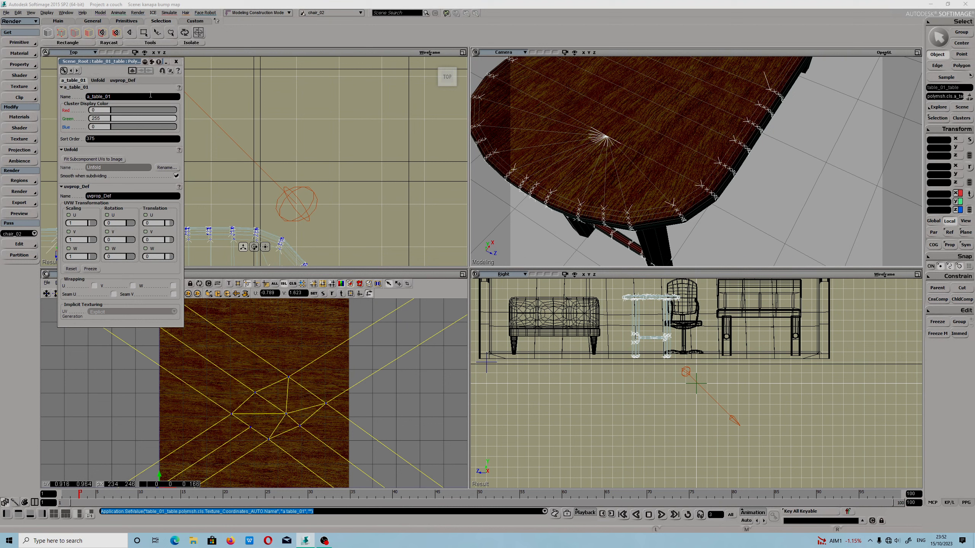
- Copy the cluster's name and rename the Unfold UV property to a_table_01
right_click(111, 97)
click(126, 123)
key(ctrl+c)
click(163, 168)
right_click(445, 222)
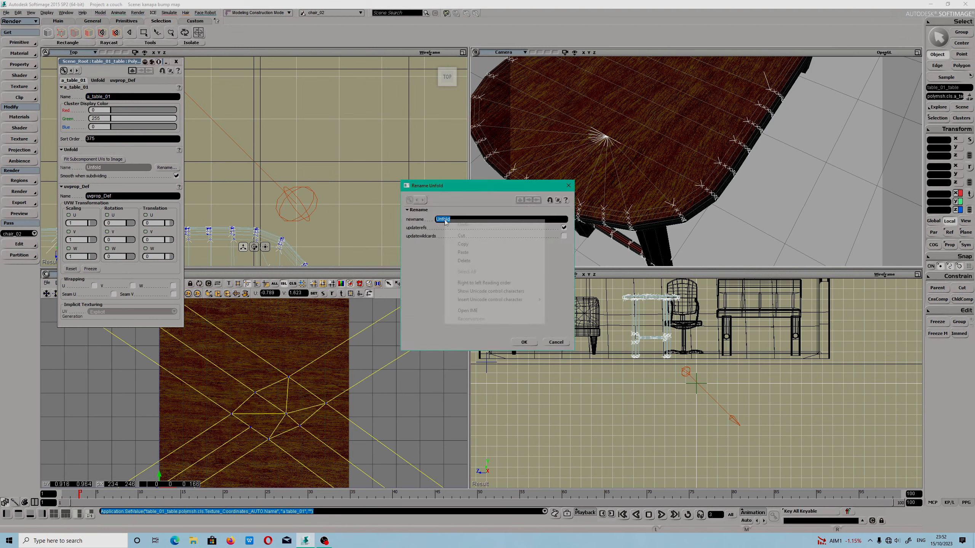
click(466, 252)
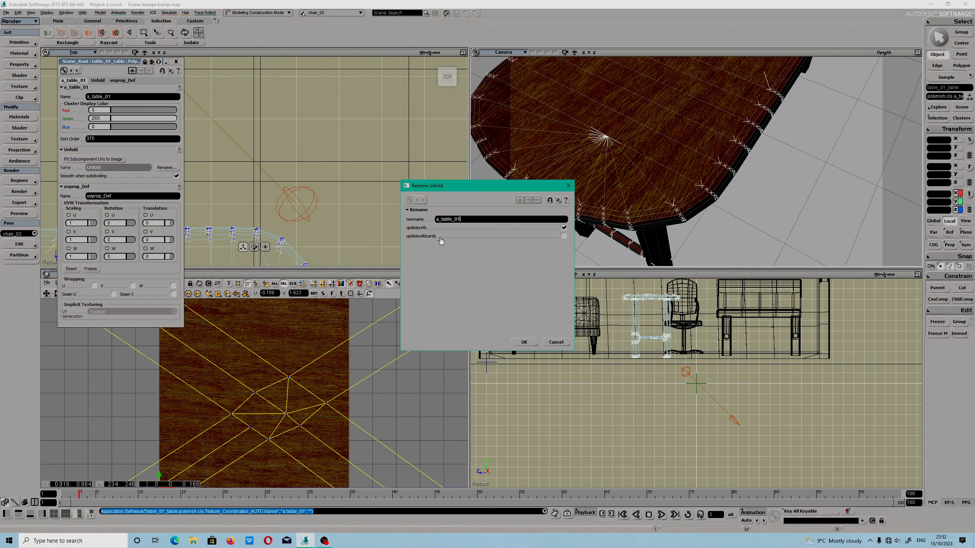
click(523, 342)
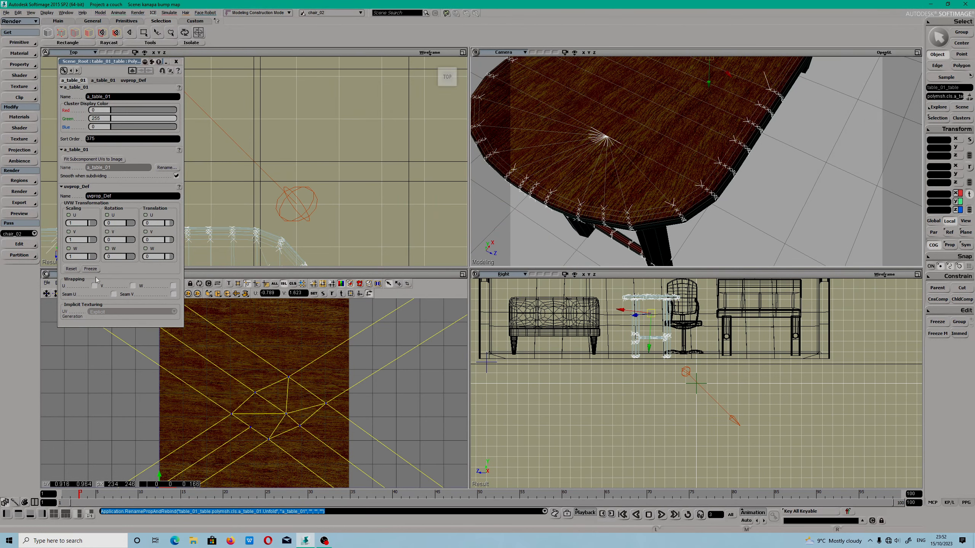
- Enable texture wrapping in U, V and W plus Seam U and Seam V for the table's UVs, and close the properties
click(95, 286)
click(113, 294)
click(133, 286)
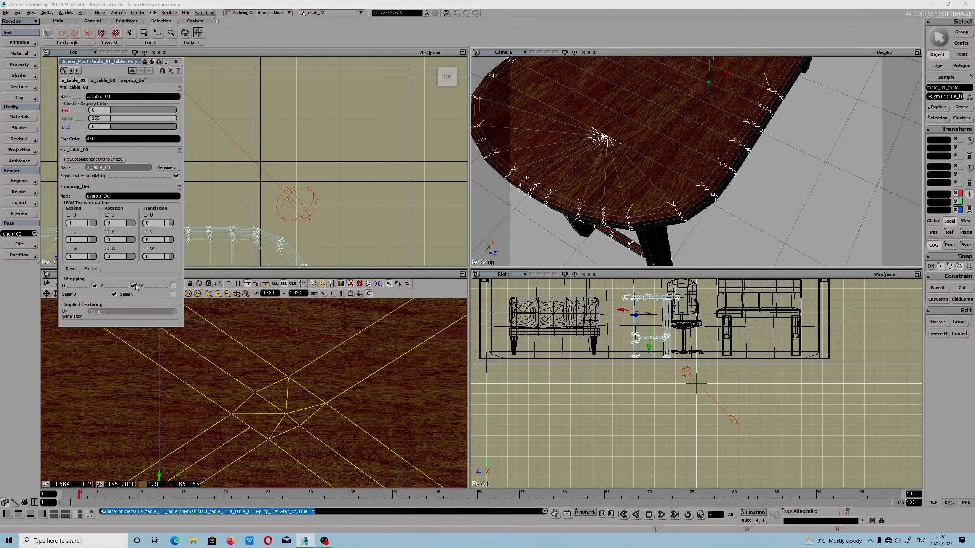
click(173, 286)
click(173, 294)
click(175, 62)
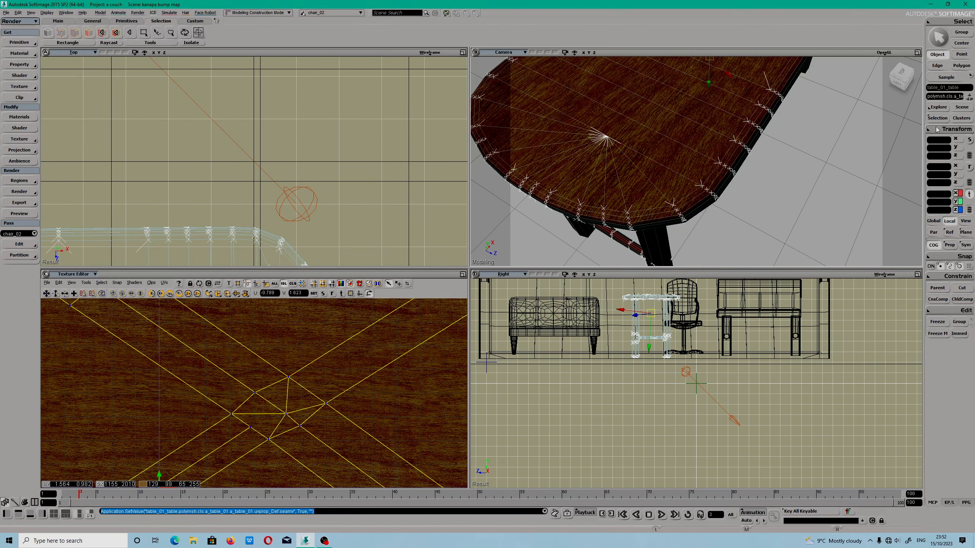
click(937, 118)
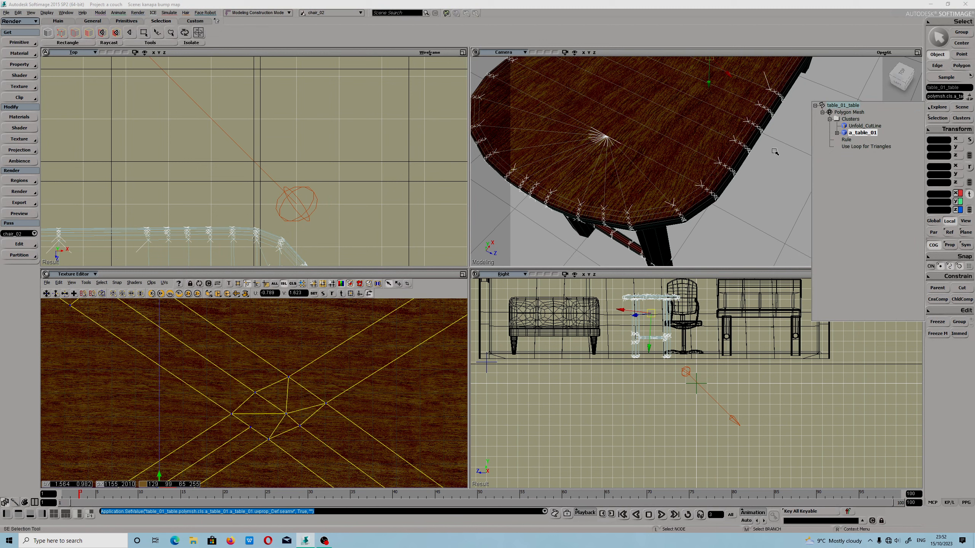
click(930, 118)
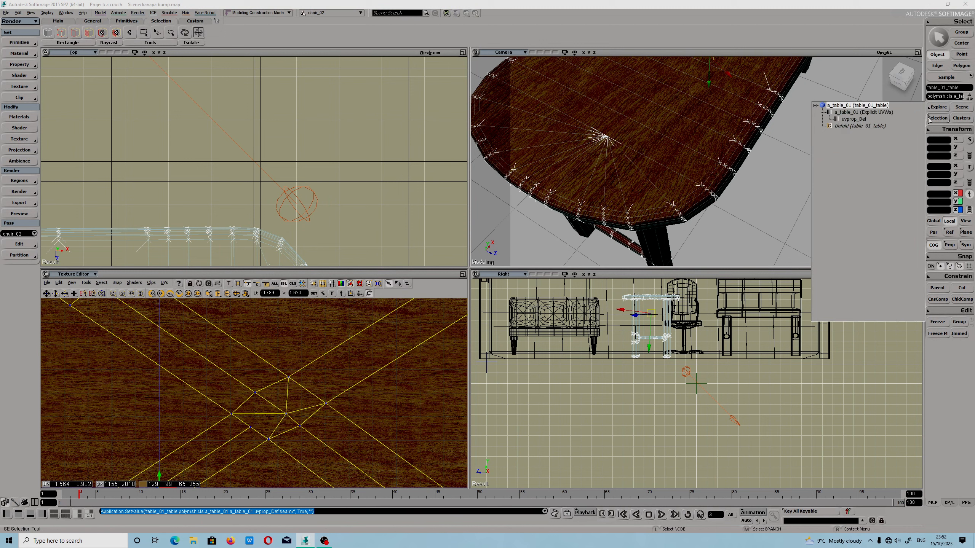
click(842, 126)
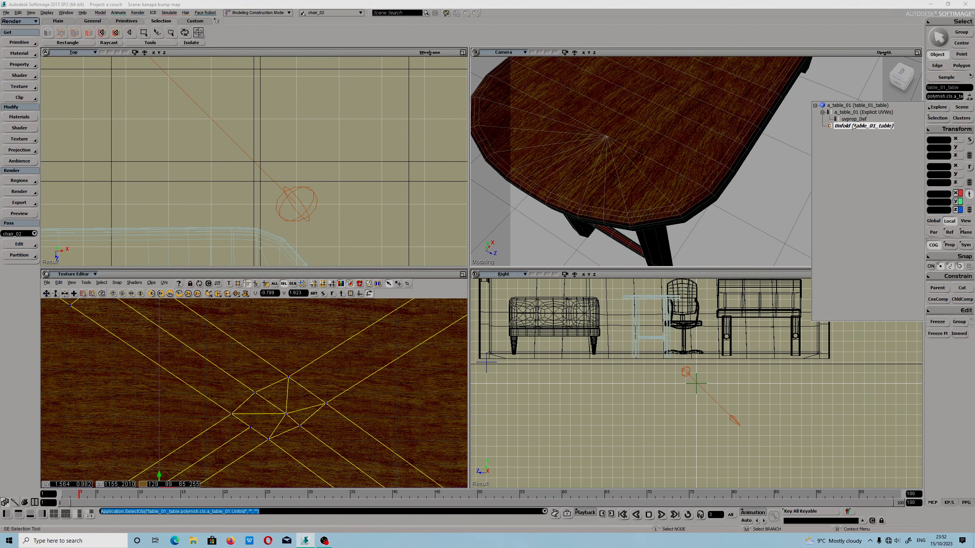
click(852, 126)
click(542, 285)
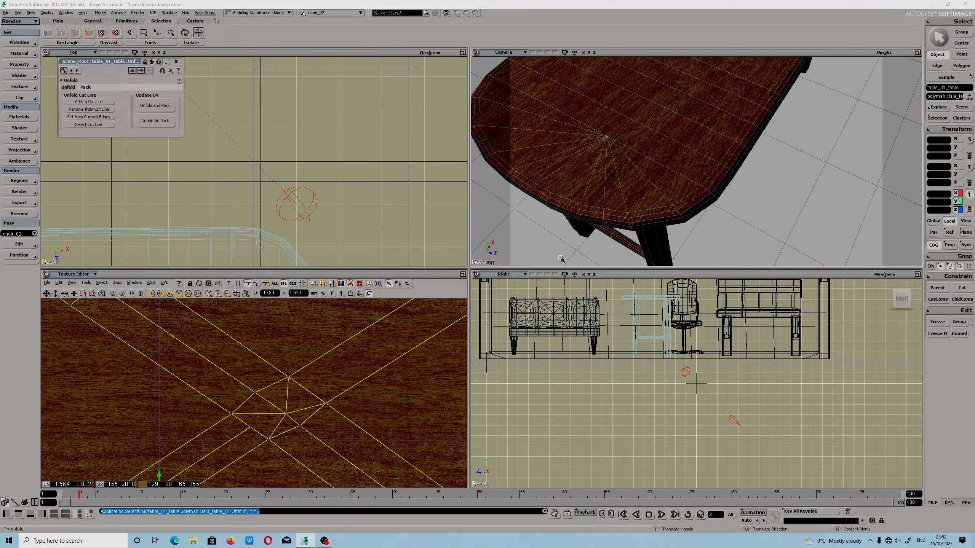
click(943, 118)
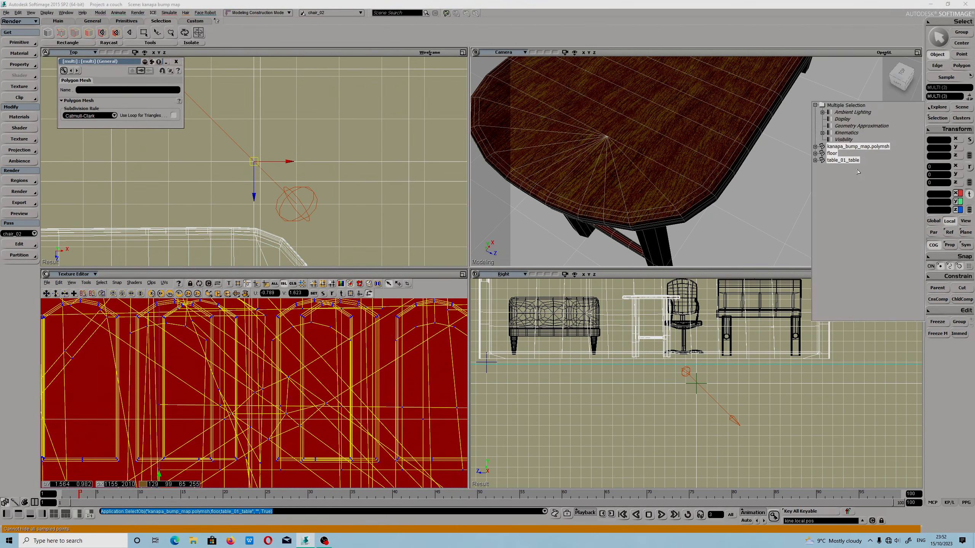
- Select only table_01_table and use its Unfold operator to select the cut line edges
click(843, 160)
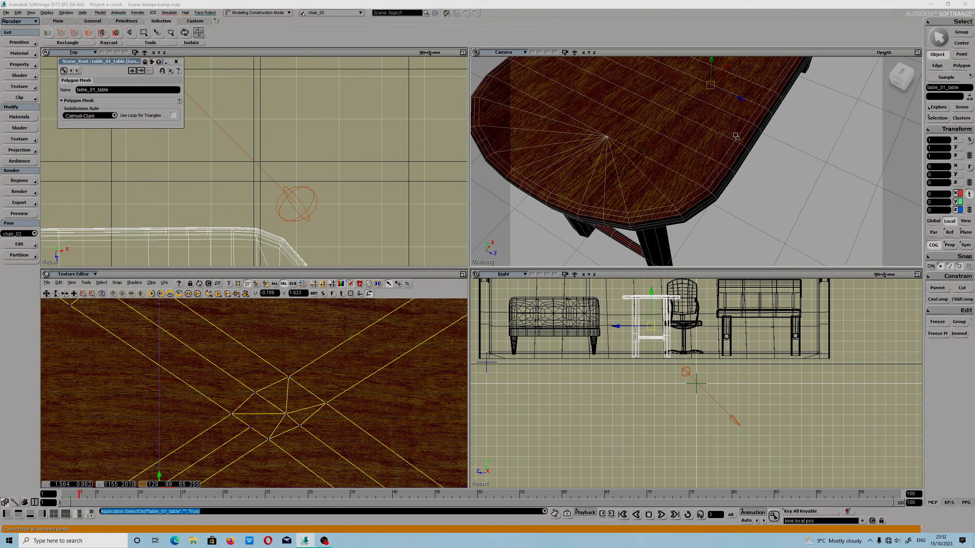
click(930, 106)
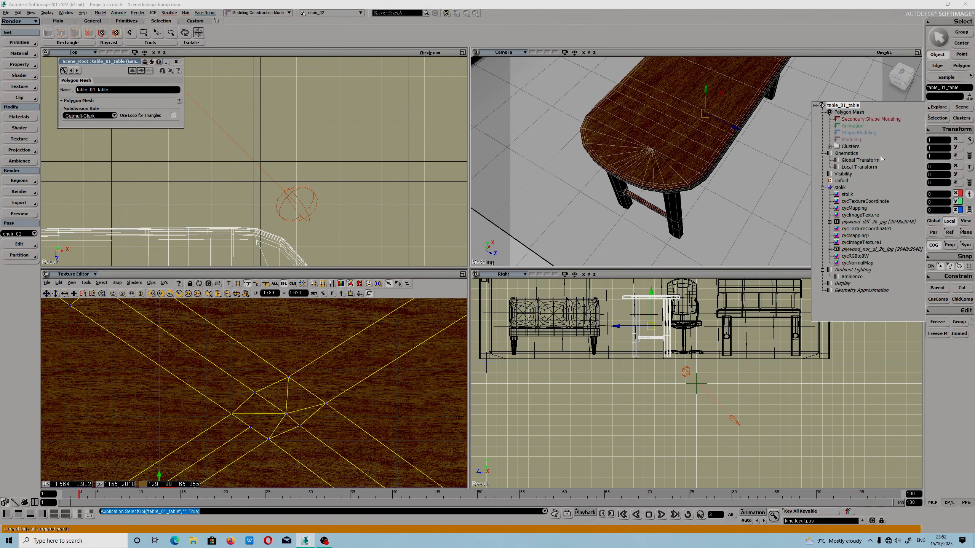
click(843, 180)
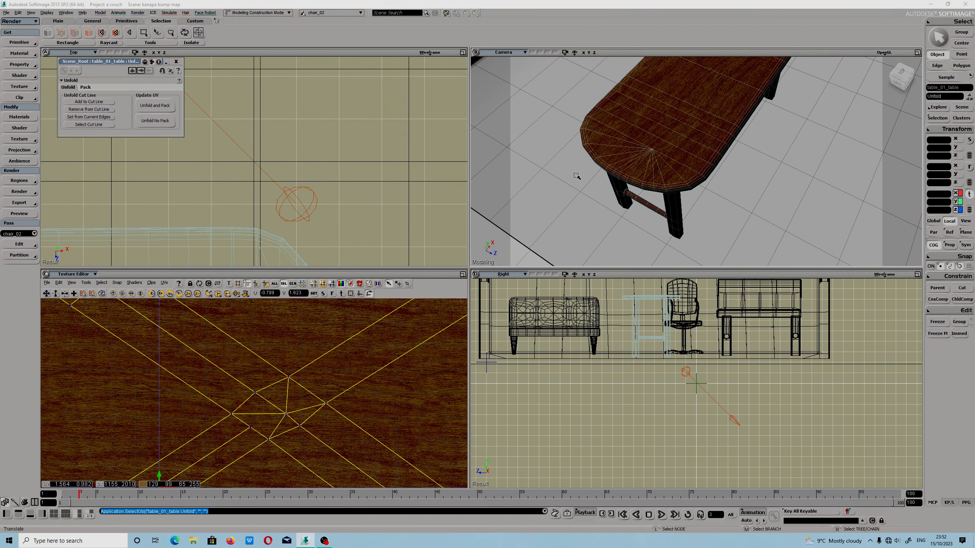
click(633, 165)
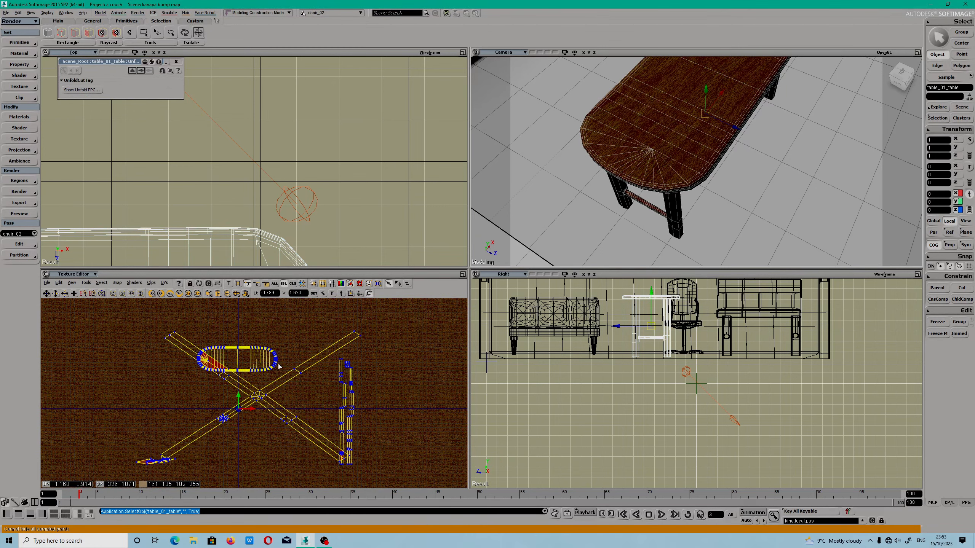
middle_drag(665, 154, 657, 129)
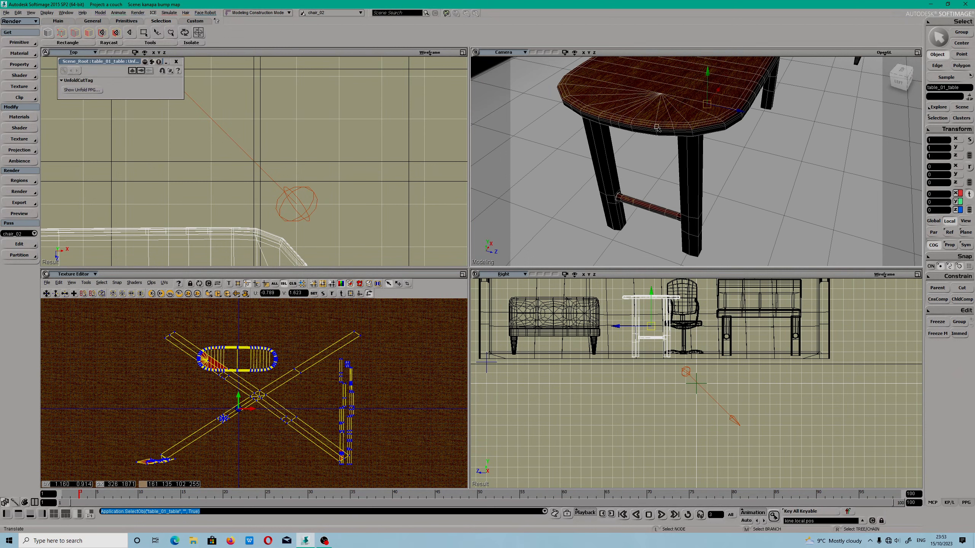
key(e)
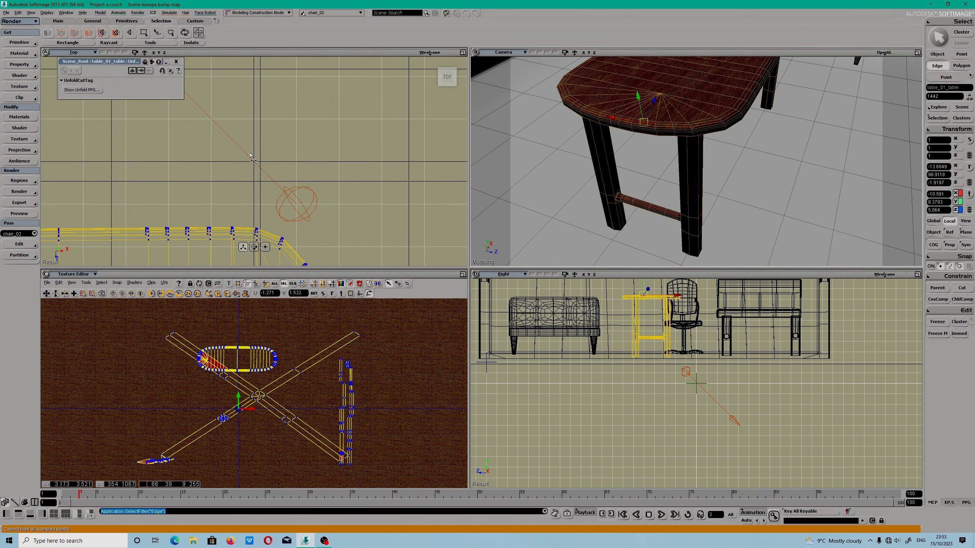
click(141, 72)
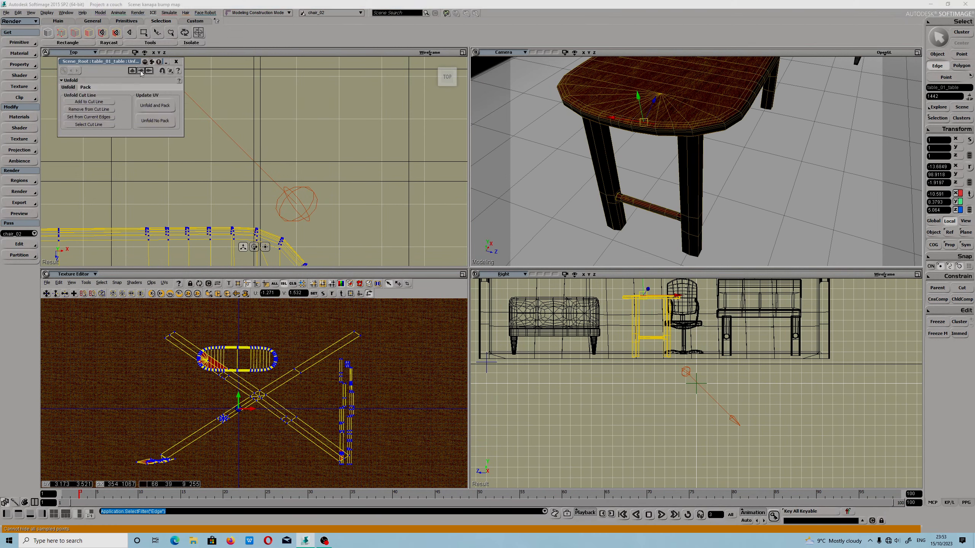
click(90, 127)
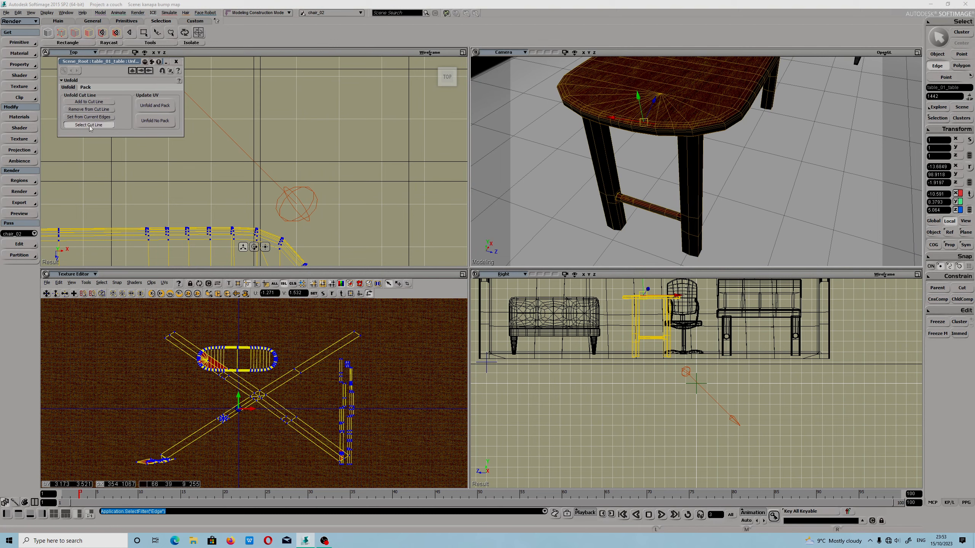
drag(649, 153, 862, 84)
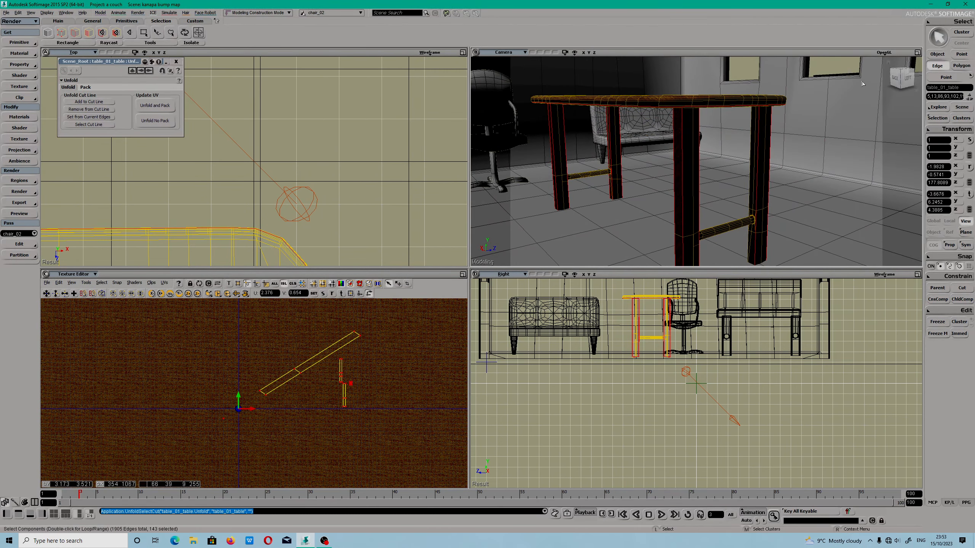
- Return to object selection, close the Unfold properties and isolate the table in the camera view
click(937, 54)
click(918, 53)
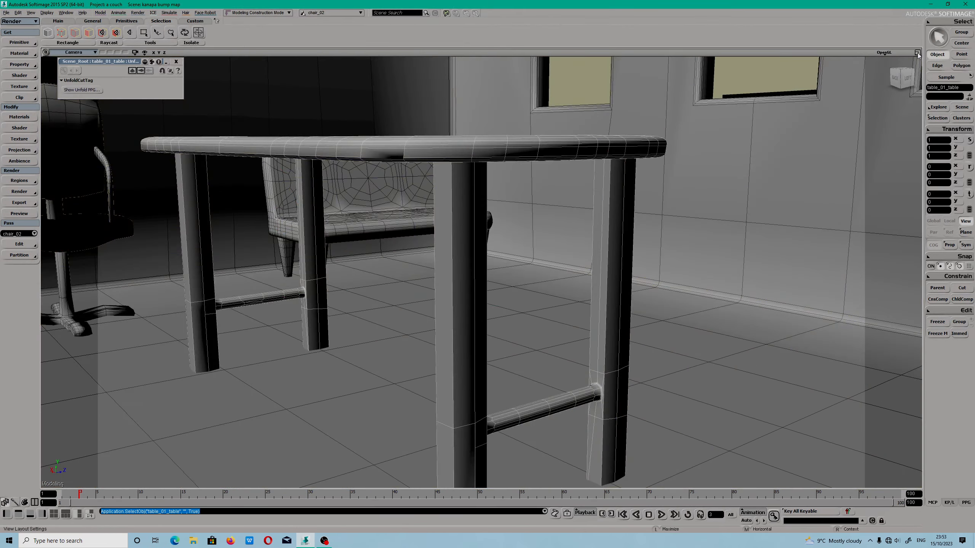
drag(527, 153, 326, 73)
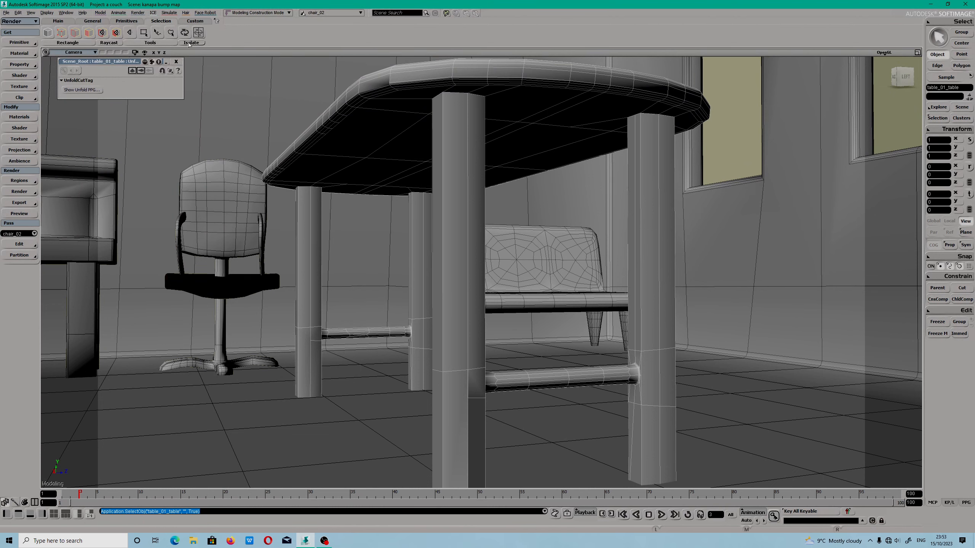
click(176, 61)
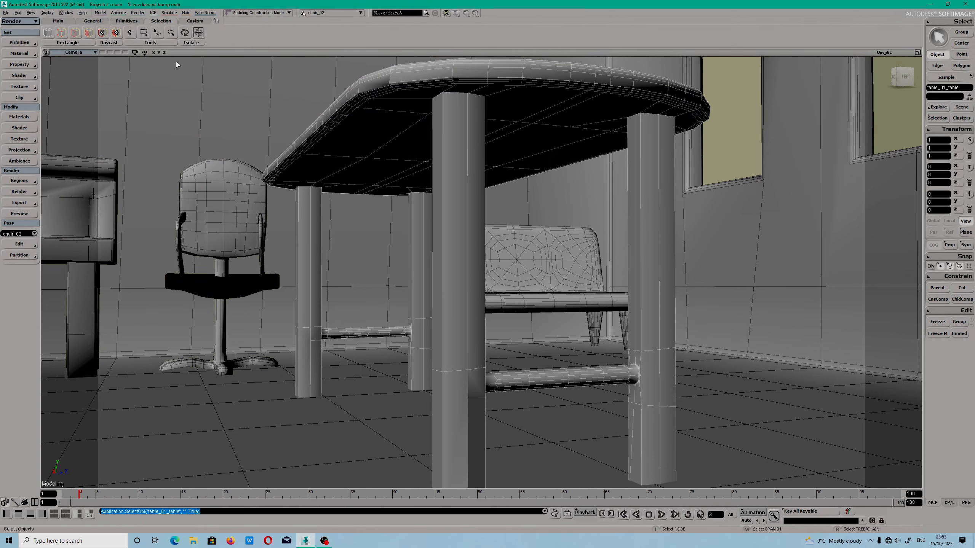
click(198, 33)
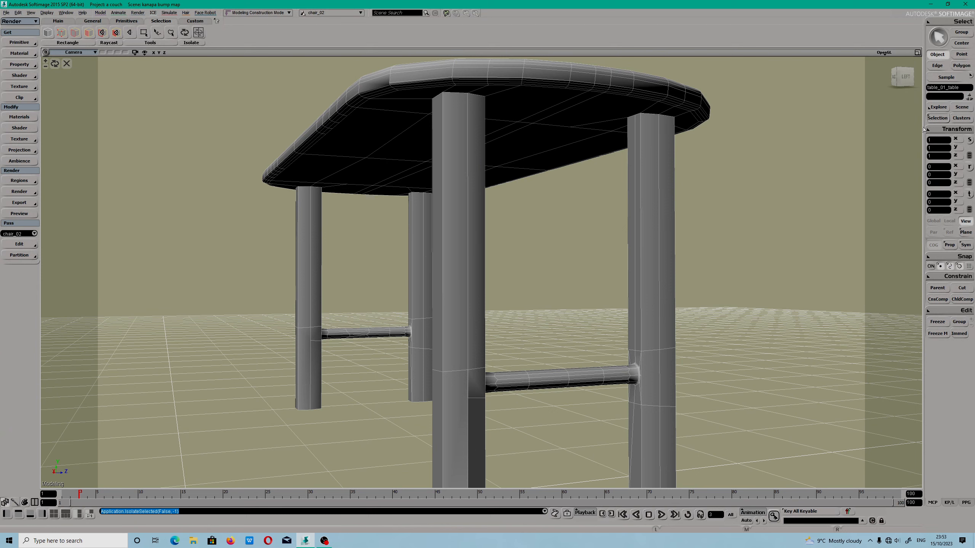
click(917, 52)
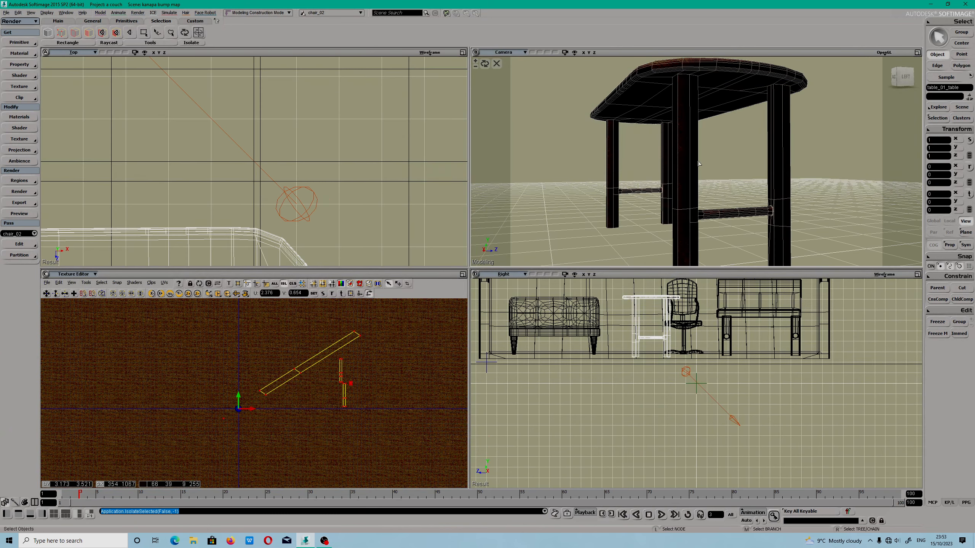
- Reopen the isolated table's Unfold properties and select its cut line edges again
key(u)
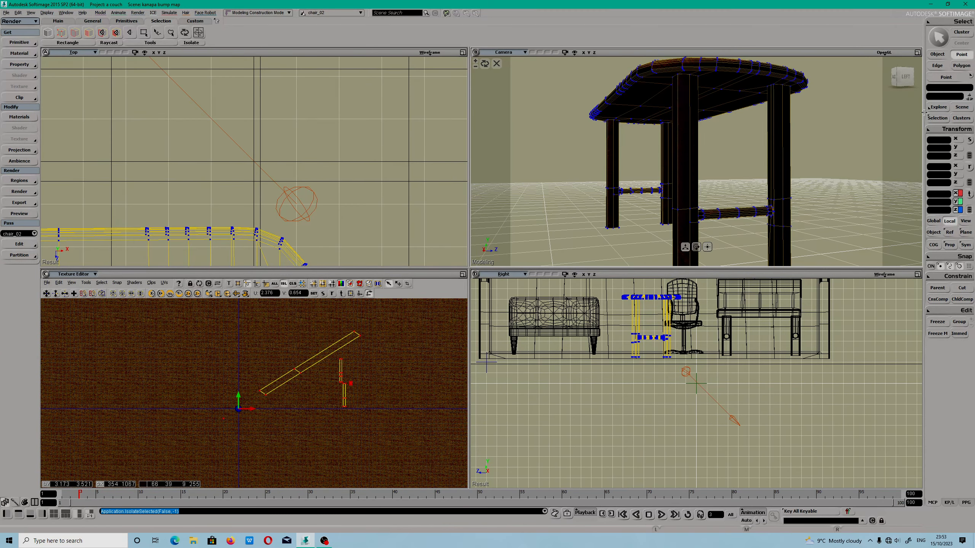
click(683, 167)
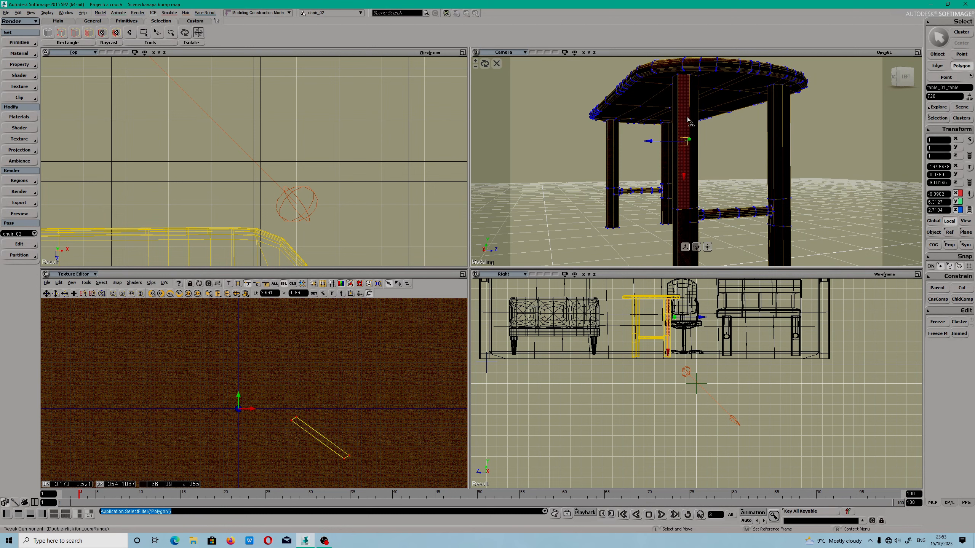
click(935, 118)
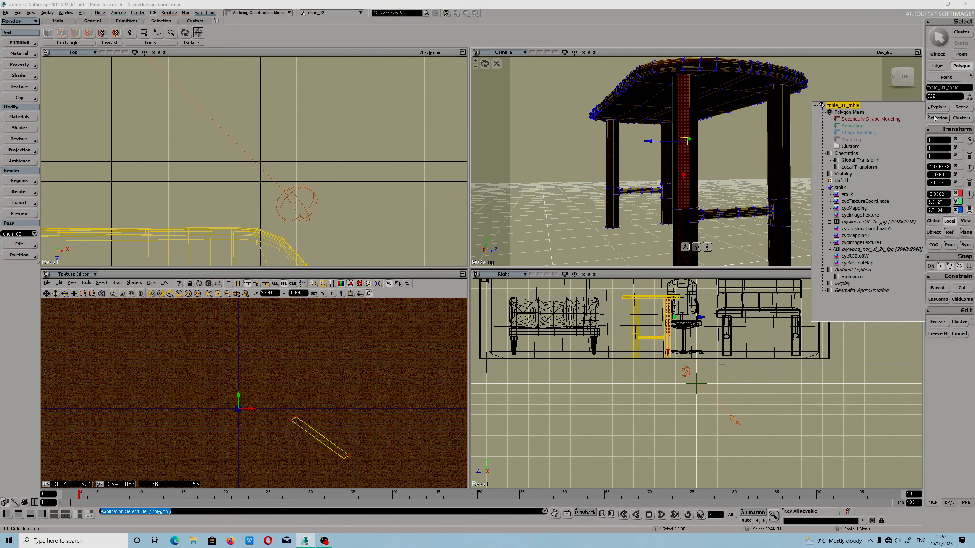
click(840, 181)
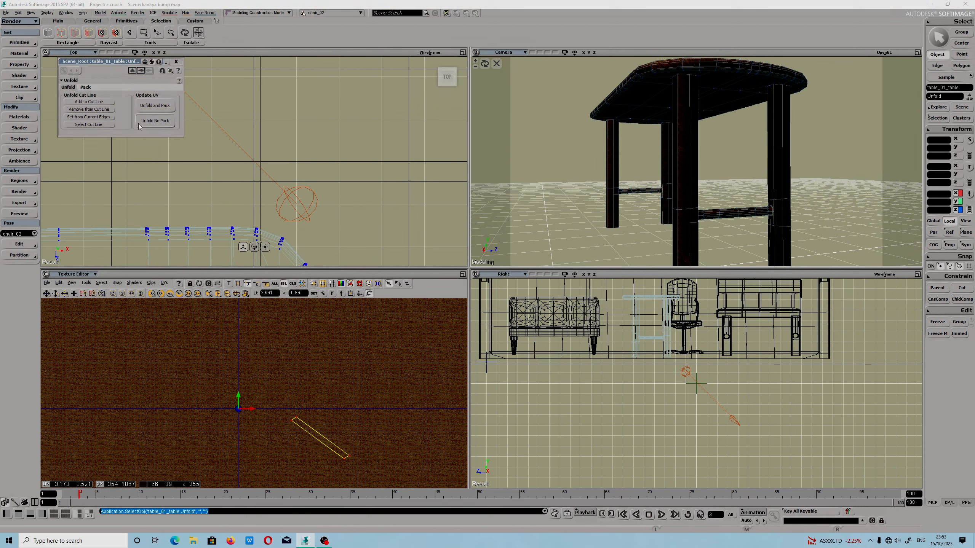
click(90, 125)
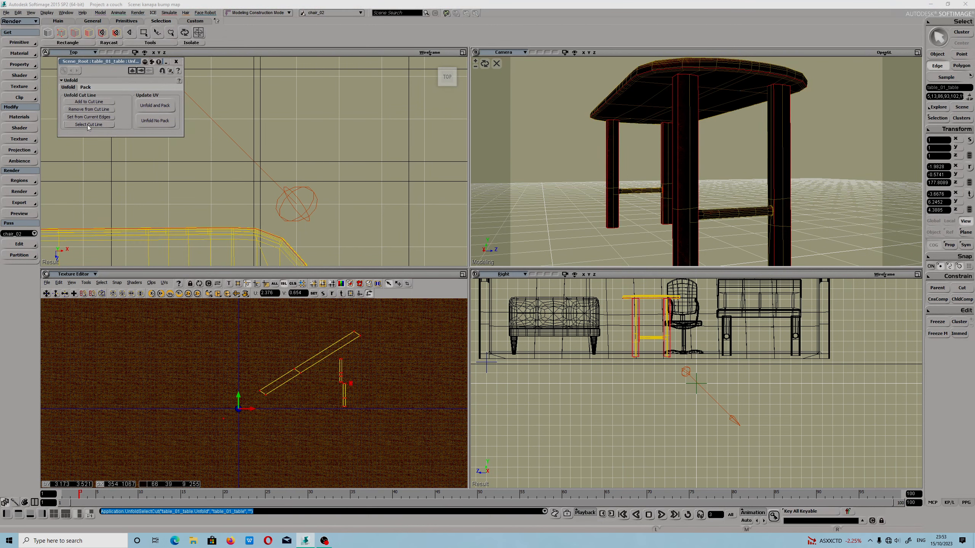
right_drag(664, 154, 679, 129)
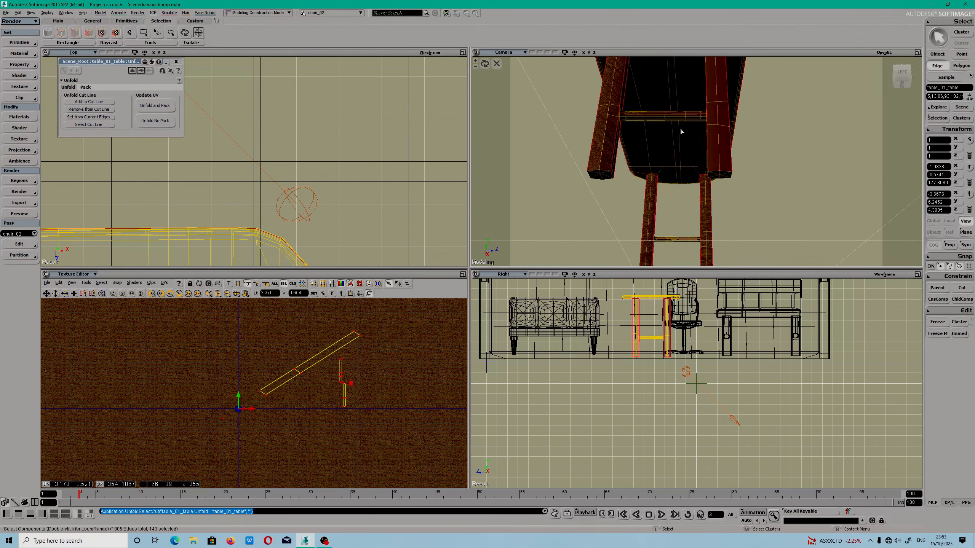
- Add the edges around the bottom end of the table's nearest leg to the Unfold cut line
scroll(612, 179, up, 2)
scroll(517, 171, down, 1)
scroll(543, 176, up, 2)
scroll(576, 165, down, 1)
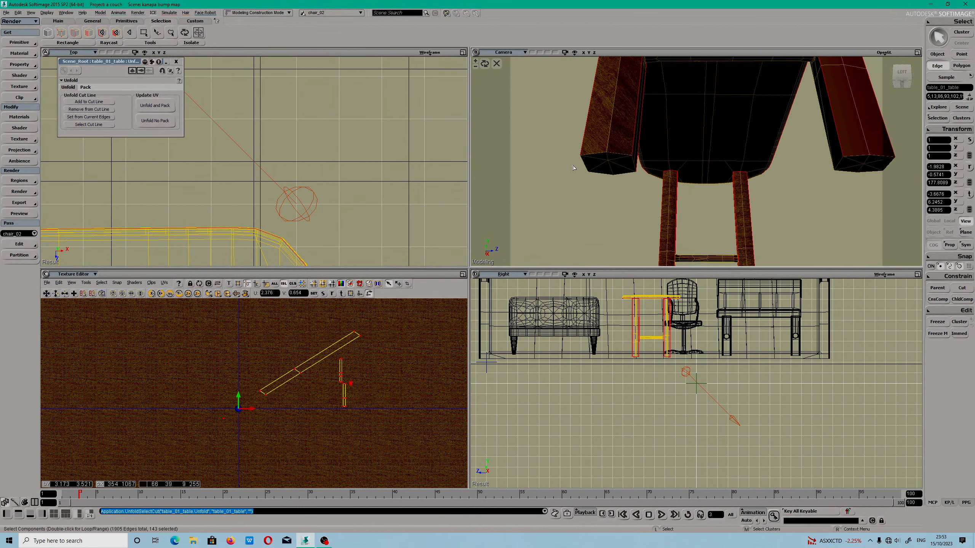
shift+click(617, 156)
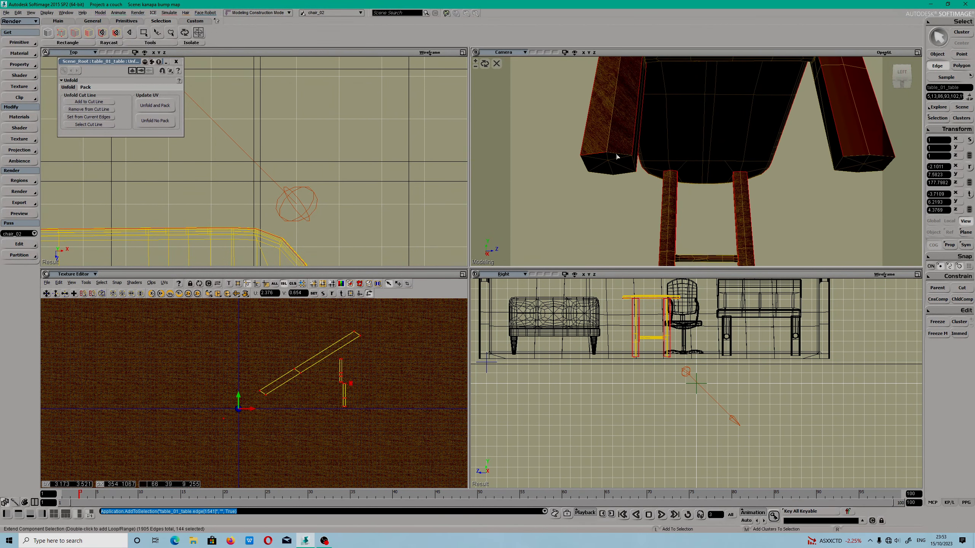
shift+click(601, 160)
shift+click(584, 165)
shift+click(601, 175)
shift+click(624, 175)
right_drag(630, 170, 544, 168)
shift+click(524, 166)
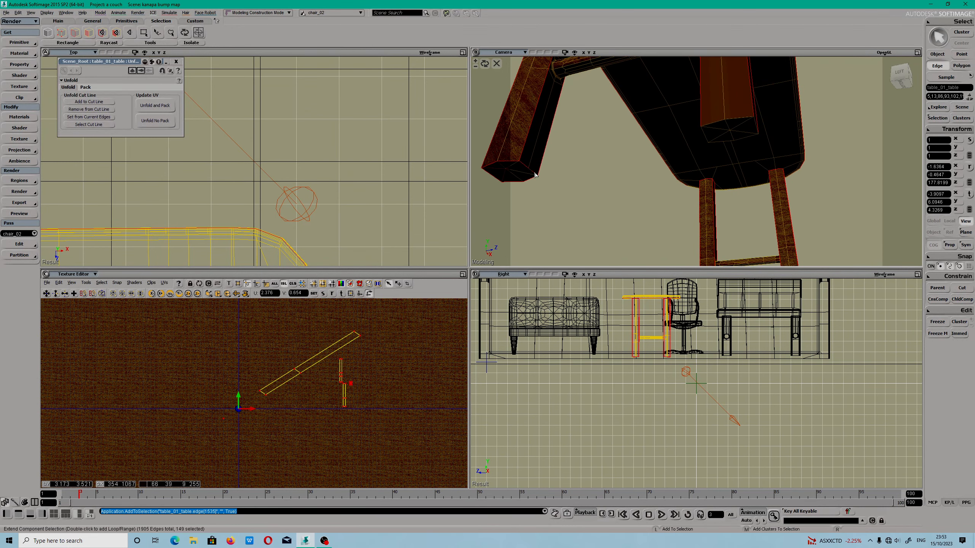
click(88, 102)
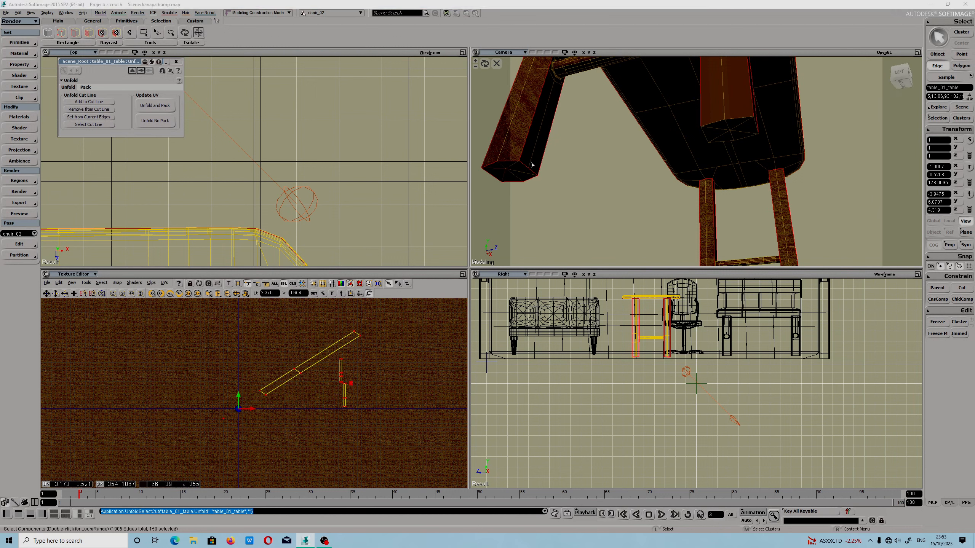
- Extend the cut line with the edges around the neighbouring leg's bottom end, and recompute the table's unfold with packing
shift+click(710, 144)
shift+click(719, 143)
shift+click(740, 139)
shift+click(714, 123)
middle_drag(742, 123, 641, 138)
shift+click(628, 143)
scroll(679, 163, down, 2)
mouse_move(711, 182)
middle_down()
mouse_move(698, 107)
mouse_move(744, 159)
mouse_move(694, 180)
mouse_move(716, 192)
middle_up()
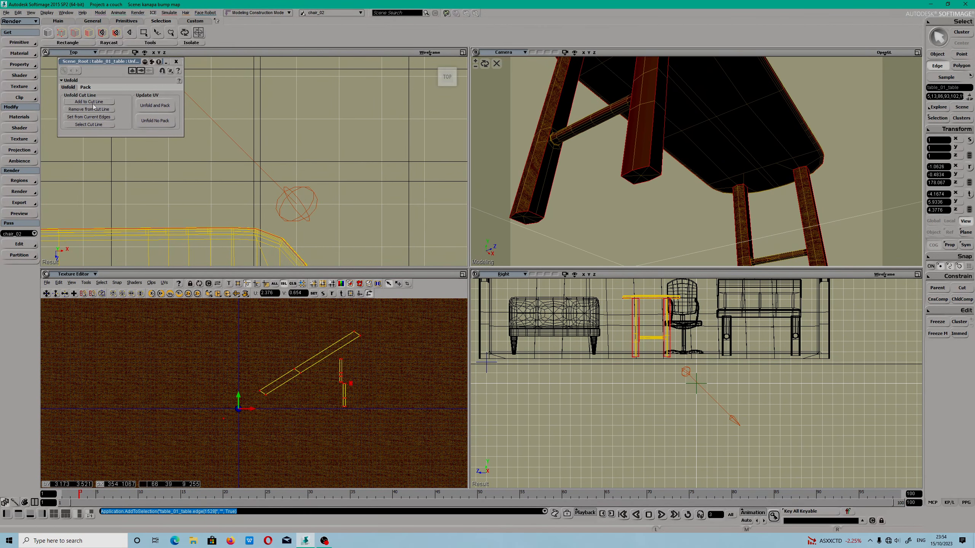
click(89, 124)
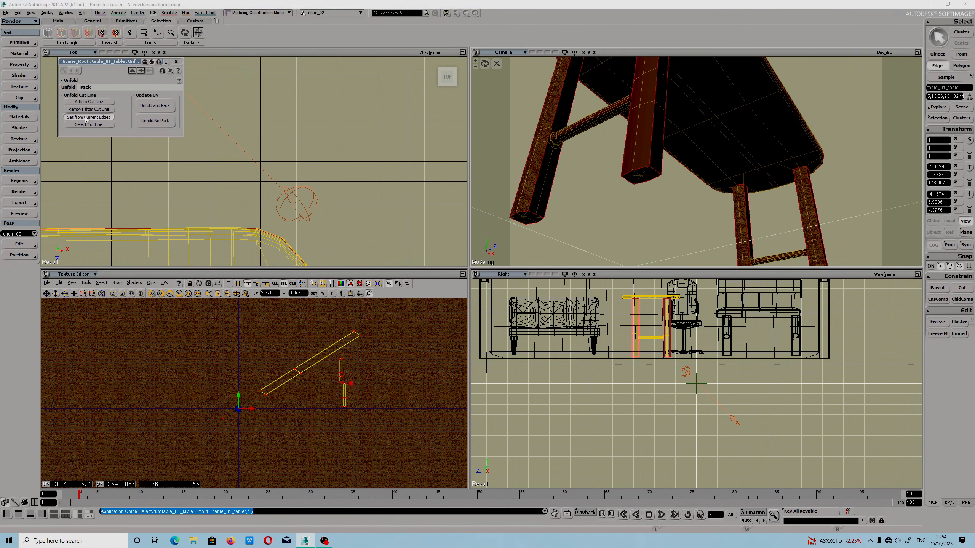
click(150, 107)
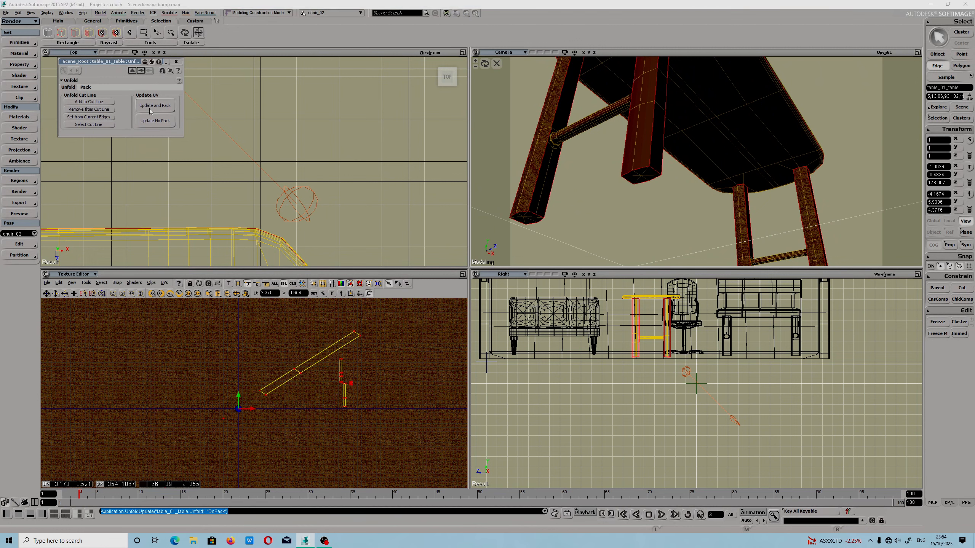
- Delete the a_table_01 cluster from table_01_table and select its Texture_Coordinates_AUTO cluster
click(960, 120)
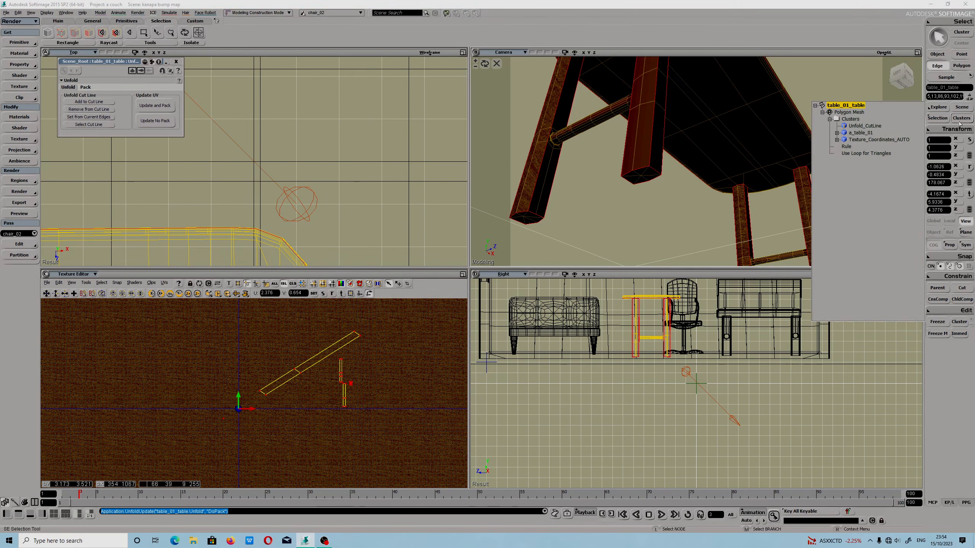
click(862, 134)
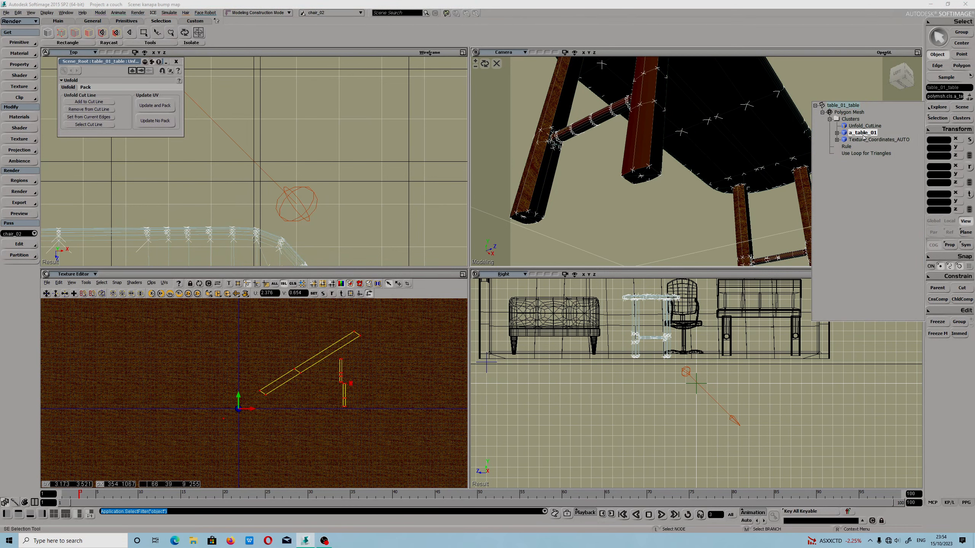
click(862, 139)
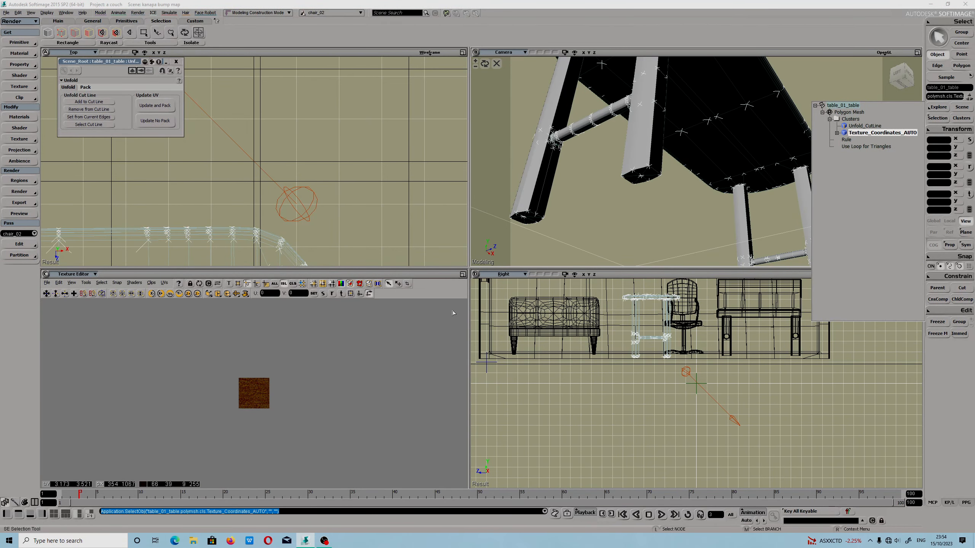
- Select all polygons of the table and frame its unfolded UV islands in the Texture Editor
key(m)
click(727, 149)
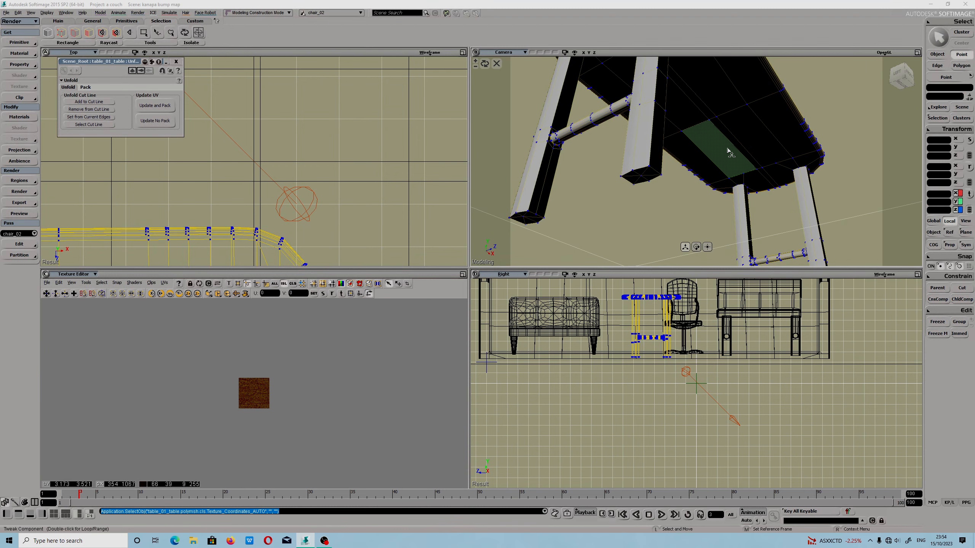
click(718, 152)
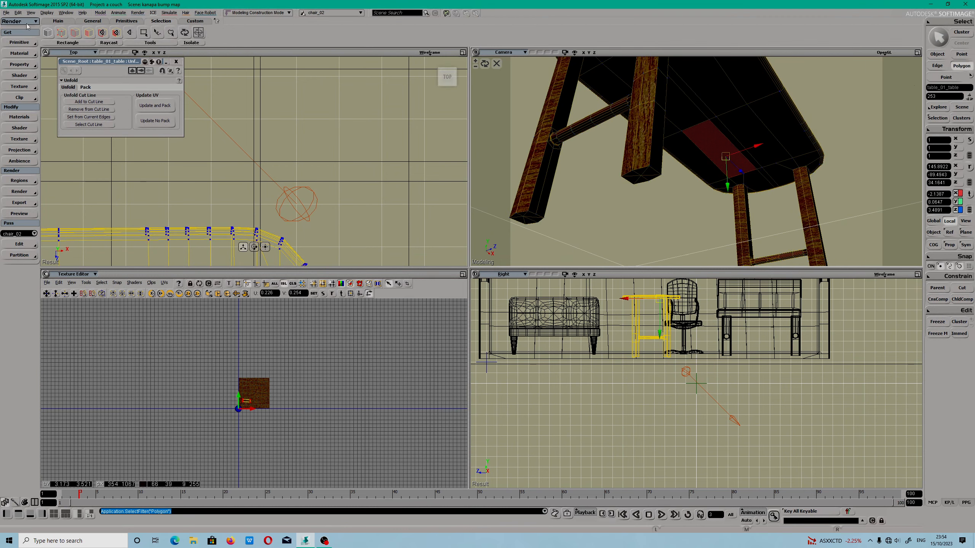
click(17, 13)
click(43, 72)
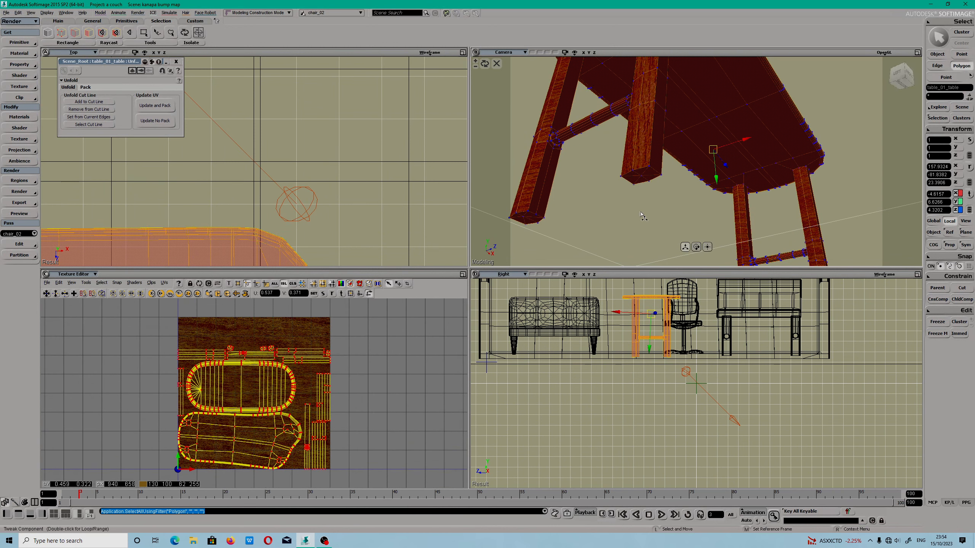
scroll(252, 377, down, 2)
- Clear the polygon selection, check the table's remaining clusters and select all of its UV samples
click(174, 350)
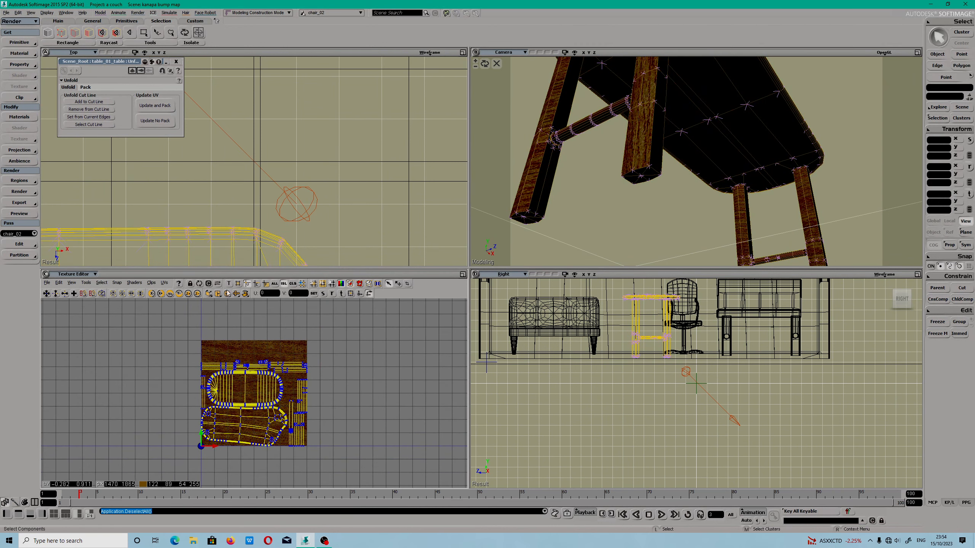
click(961, 108)
click(962, 119)
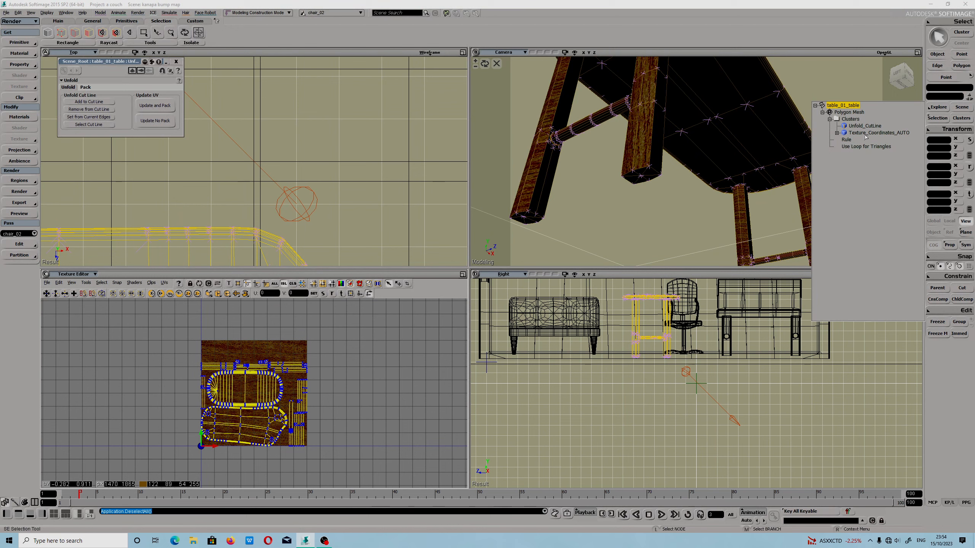
click(280, 348)
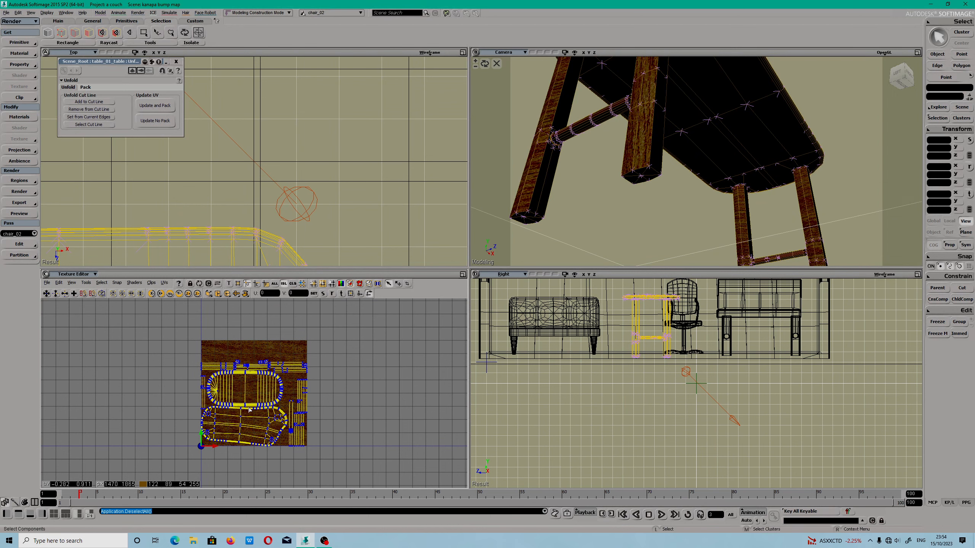
key(ctrl+a)
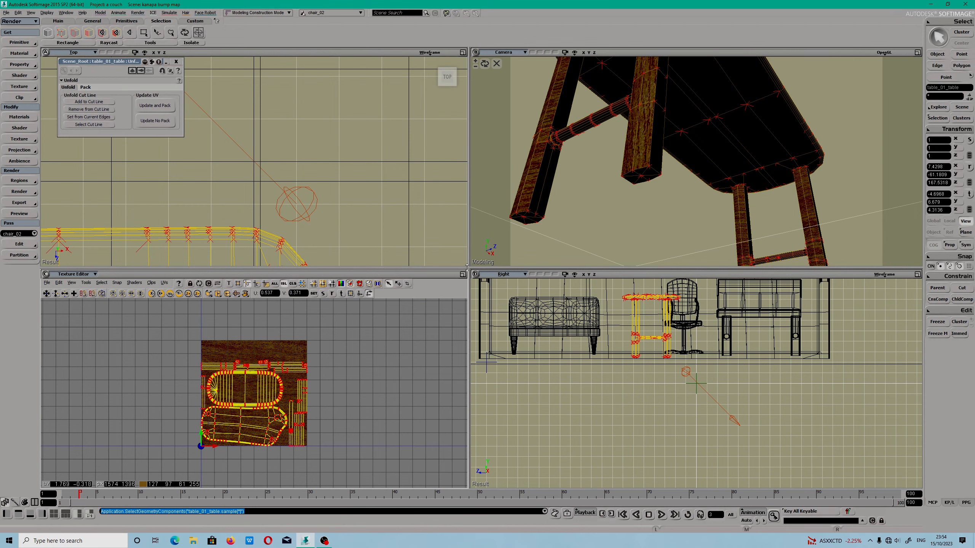
- Narrow the Texture Editor pane and scale the selected UV samples by about 1.06 in V
drag(469, 268, 411, 269)
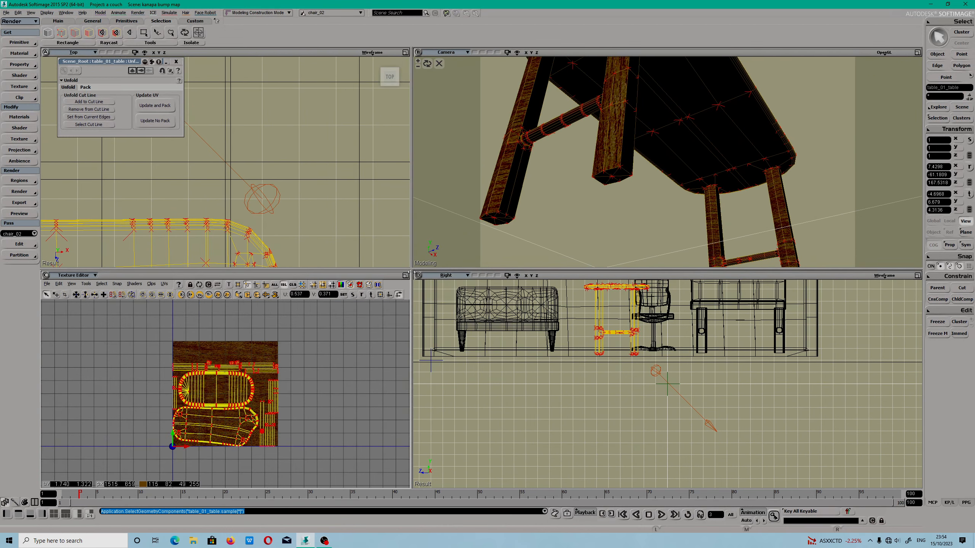
key(x)
mouse_move(225, 398)
middle_down()
mouse_move(225, 372)
mouse_move(224, 392)
middle_up()
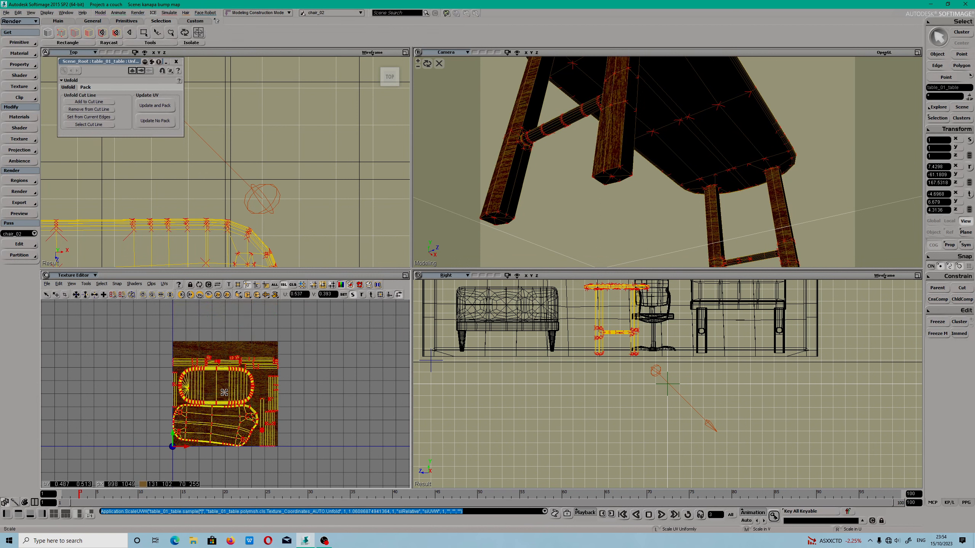
- Set the pivot near the middle of the UV layout and scale all samples by about 2.46 in V and 2.86 in U
click(379, 295)
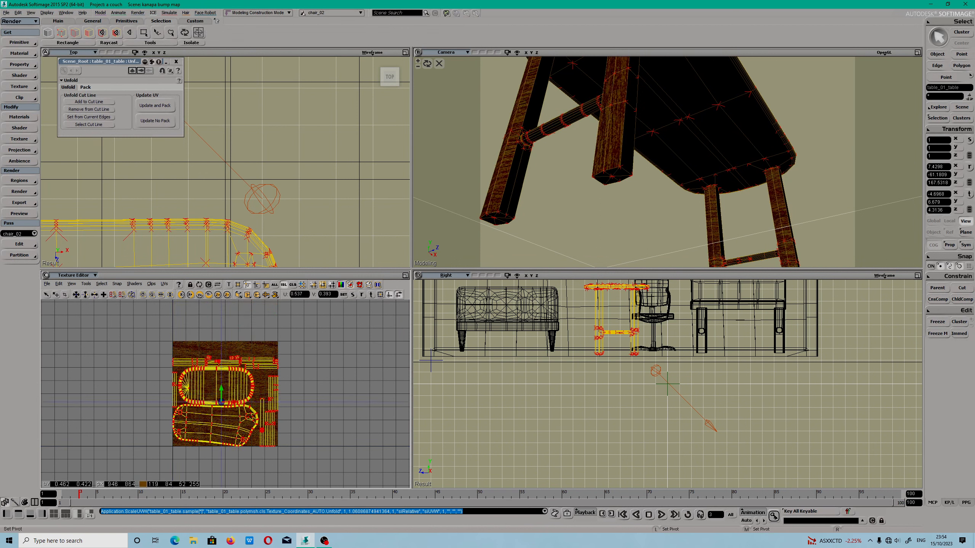
click(352, 295)
middle_drag(225, 401, 326, 404)
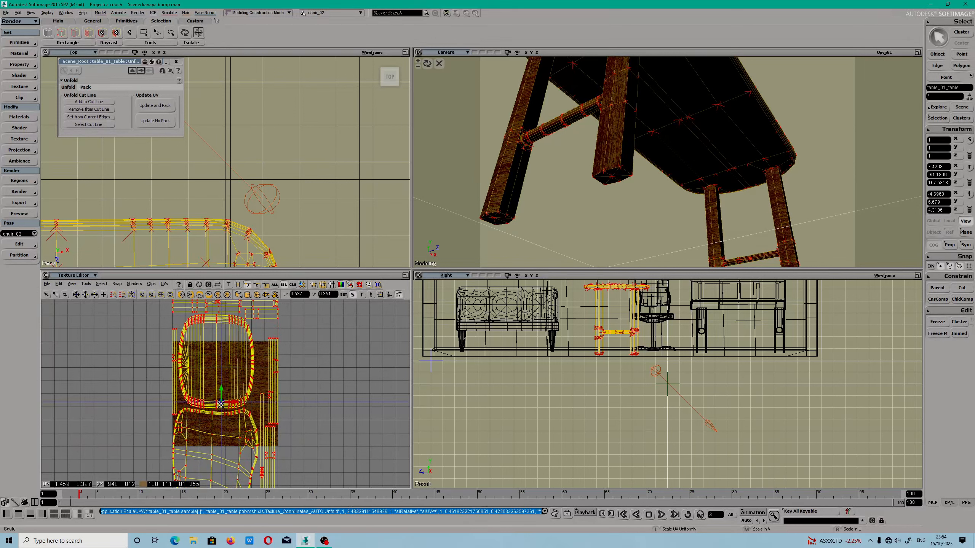
right_drag(224, 403, 324, 402)
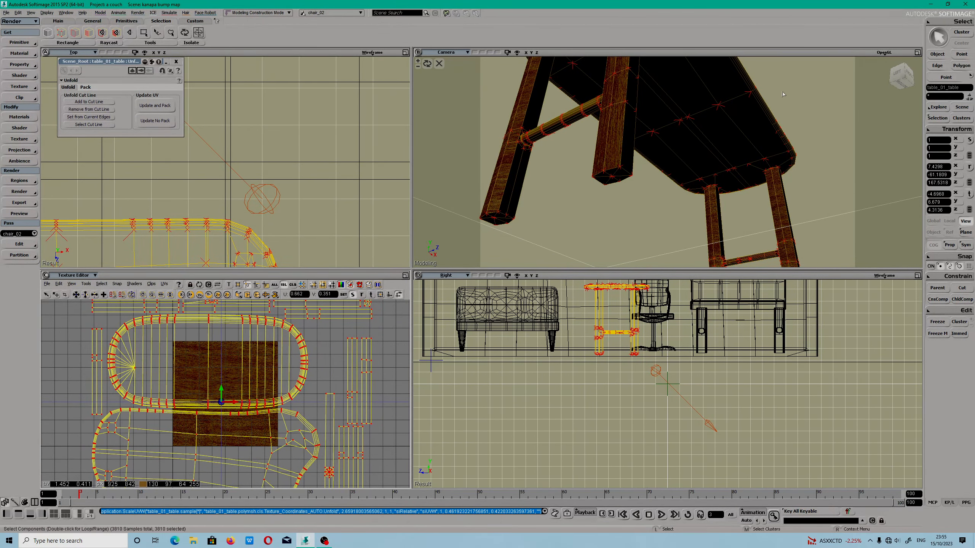
- Maximize the camera view and examine the table's top and legs from above
key(F12)
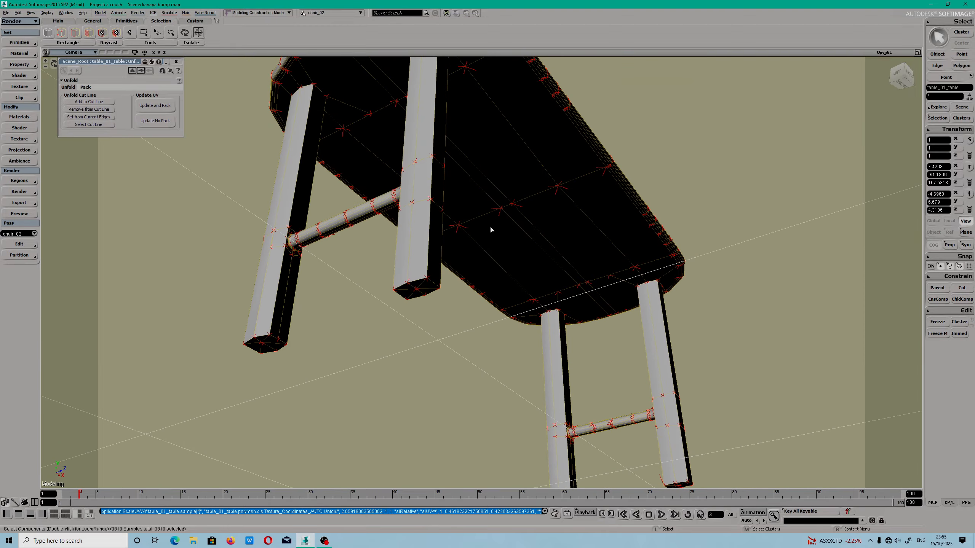
drag(464, 201, 521, 254)
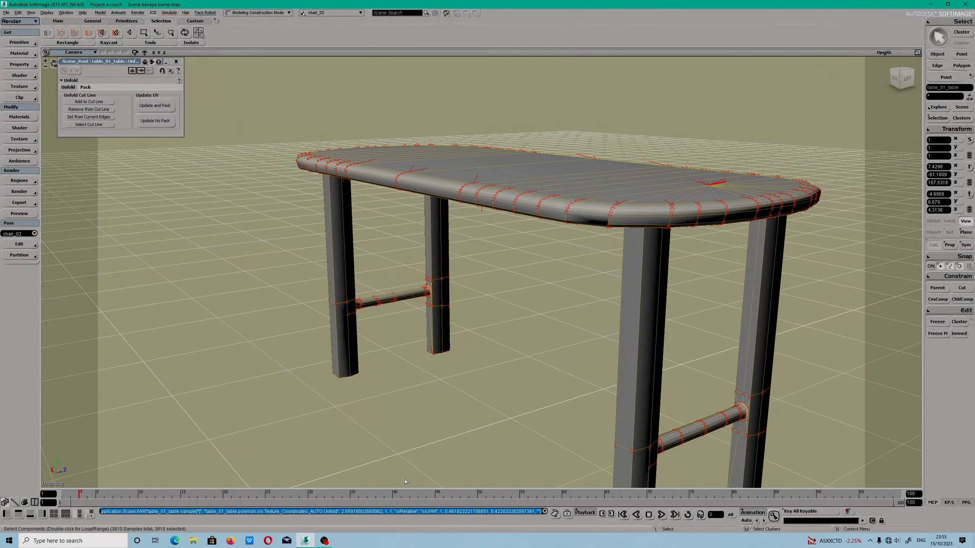
click(324, 541)
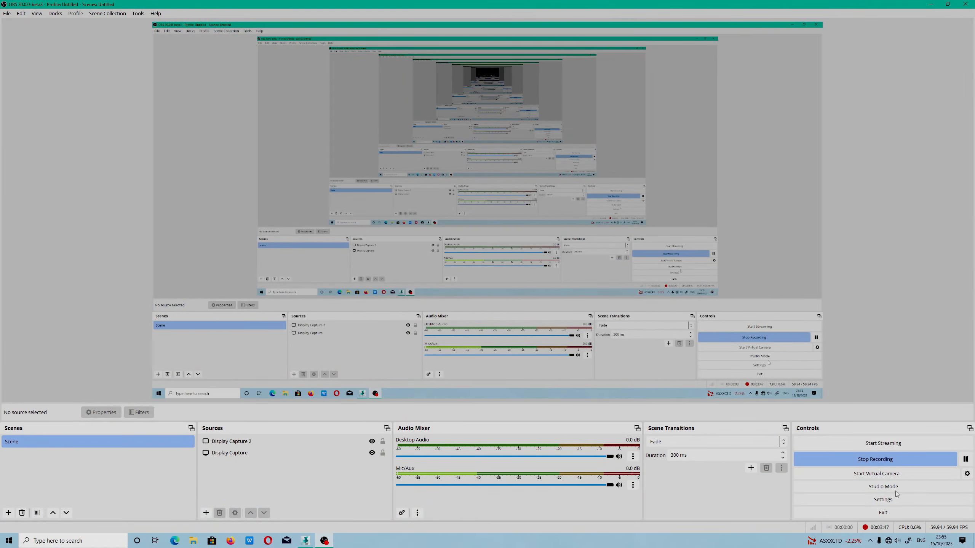